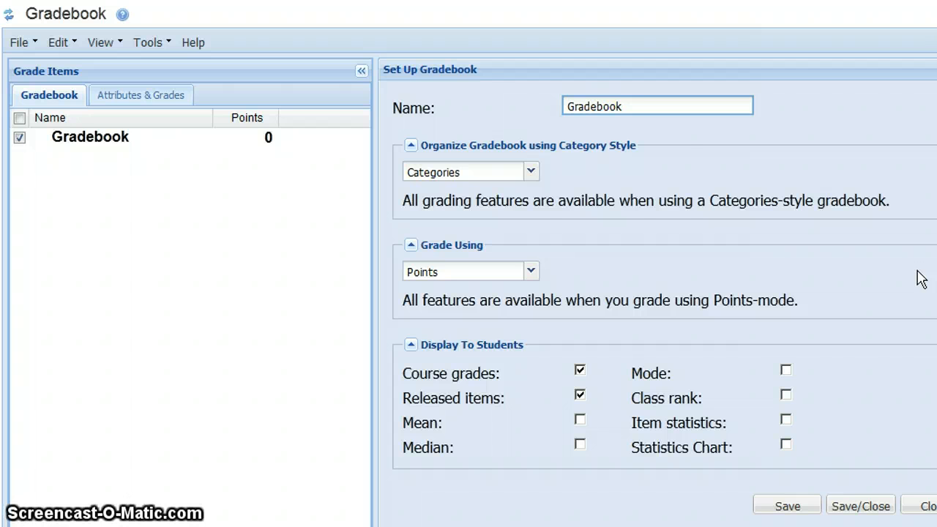
- Choose Categories as the gradebook's organization style in the gradebook setup
left_click(533, 172)
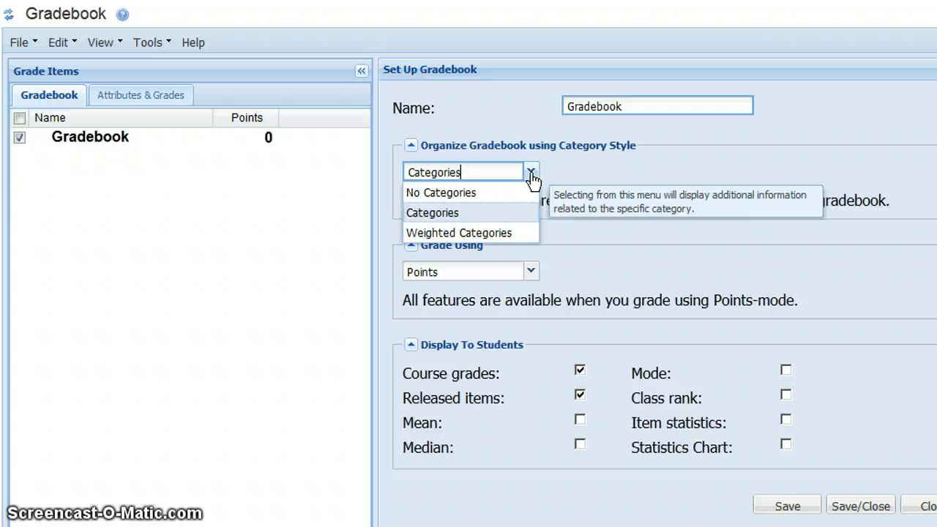
left_click(485, 194)
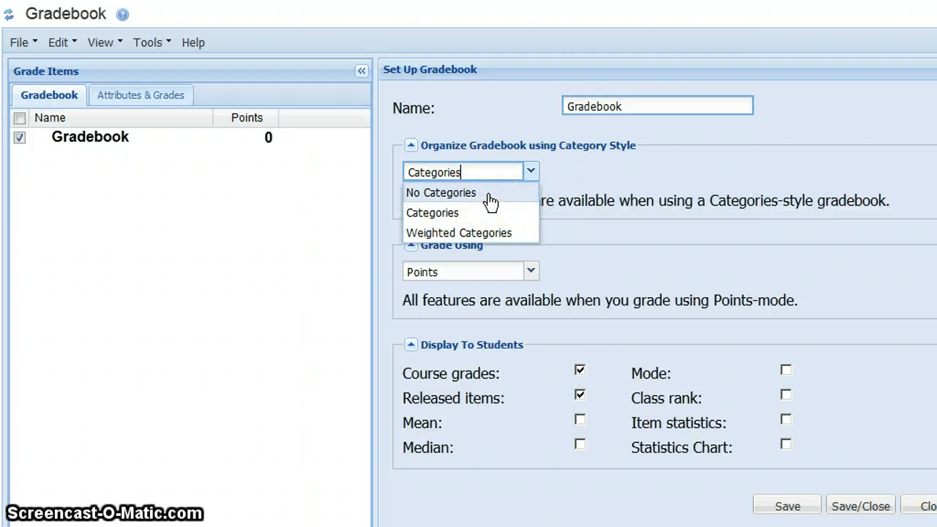
left_click(490, 213)
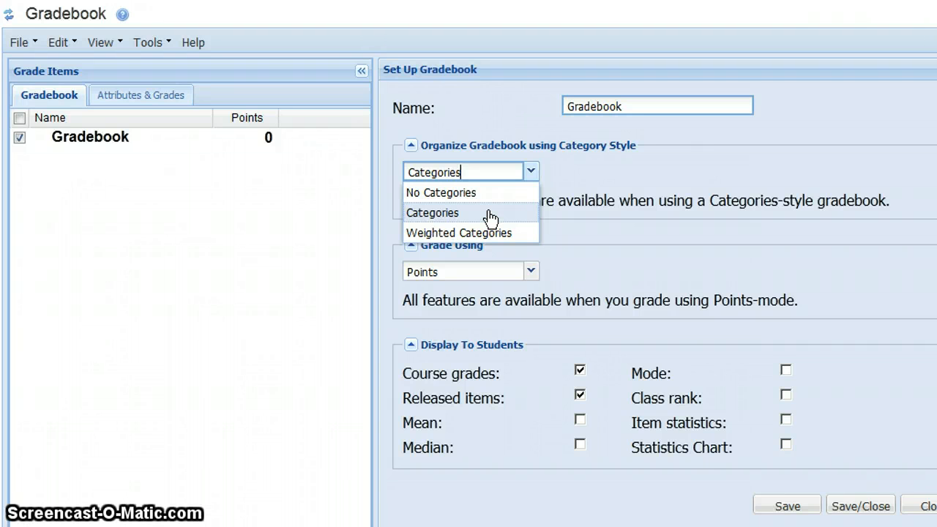
left_click(487, 213)
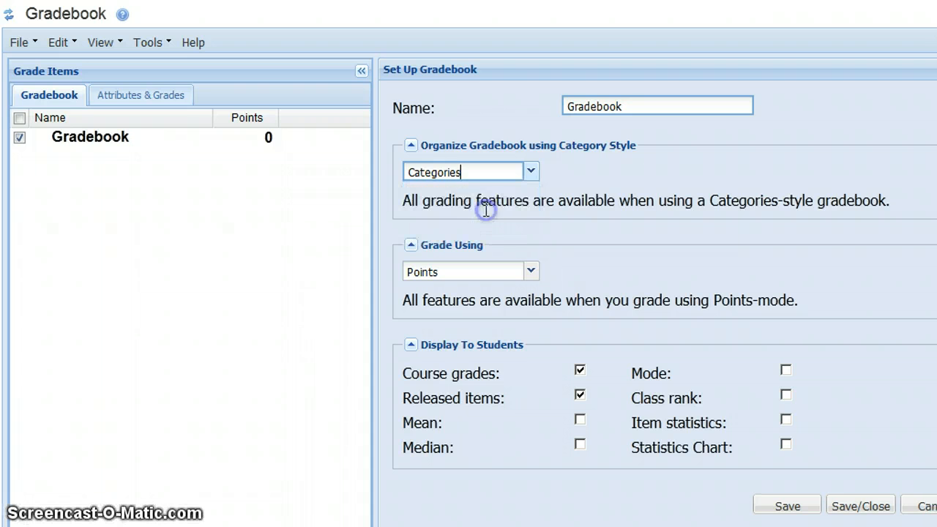
left_click(638, 194)
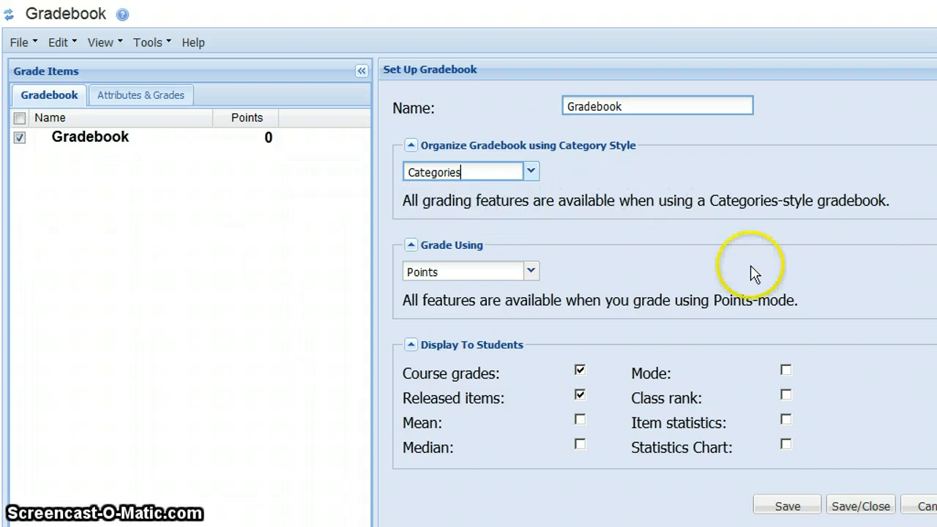
- Keep Points as the grading method and save and close the gradebook setup
left_click(533, 274)
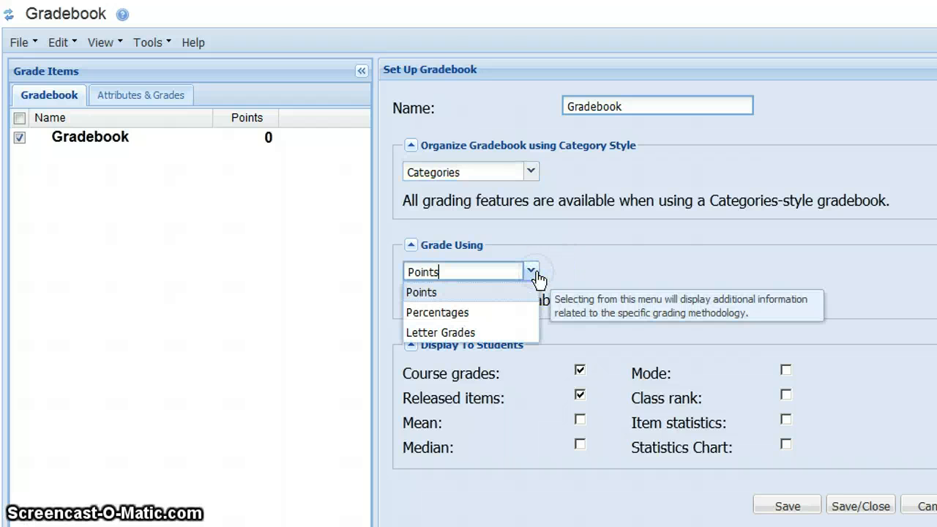
left_click(535, 273)
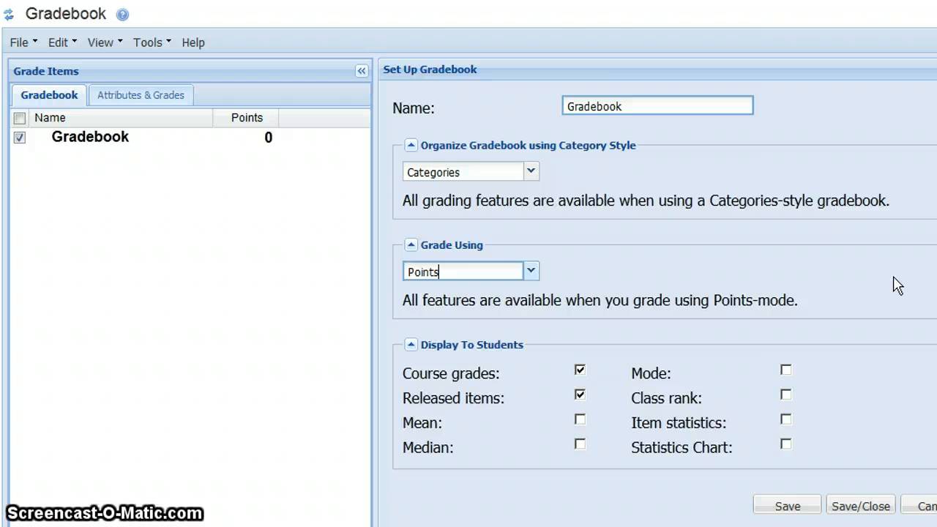
scroll(897, 285, "down", 3)
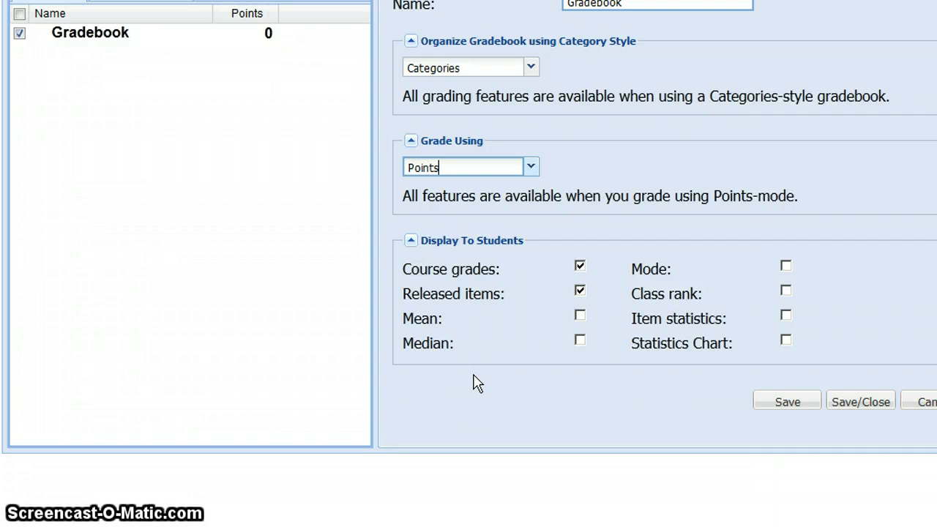
left_click(857, 400)
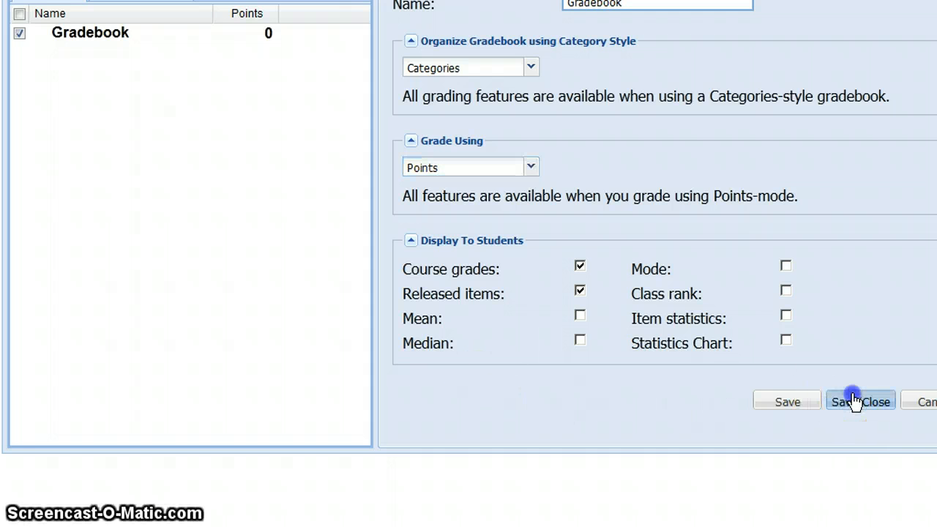
- Add a new category named Quizzes that drops the 1 lowest score and is included in the grade
scroll(855, 395, "up", 3)
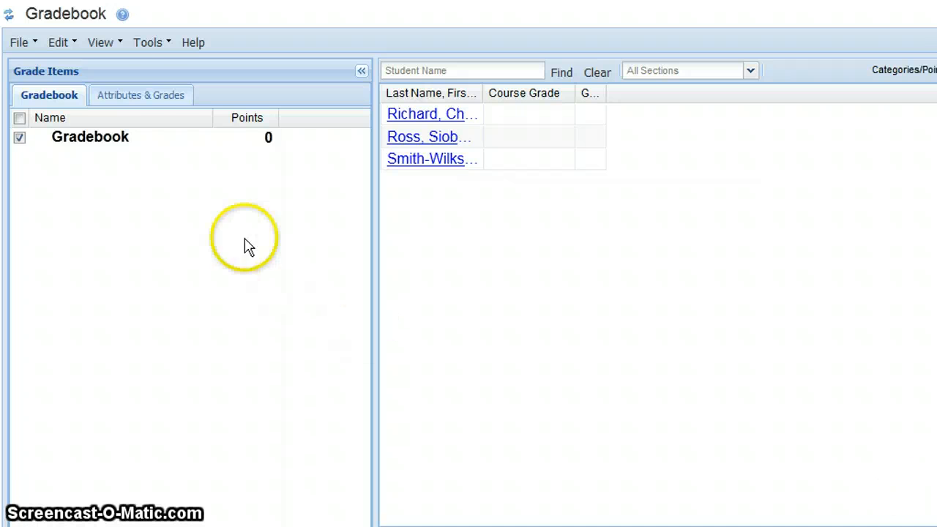
left_click(36, 43)
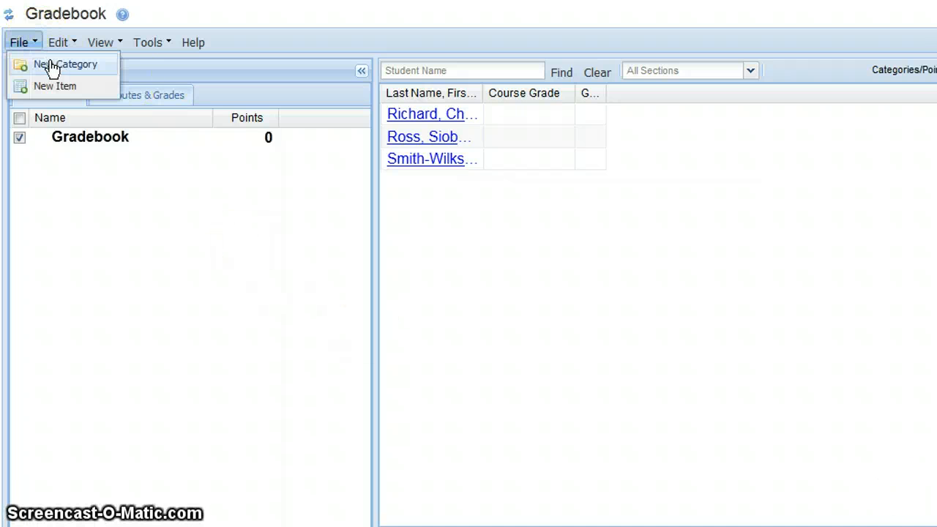
left_click(52, 66)
left_click(674, 101)
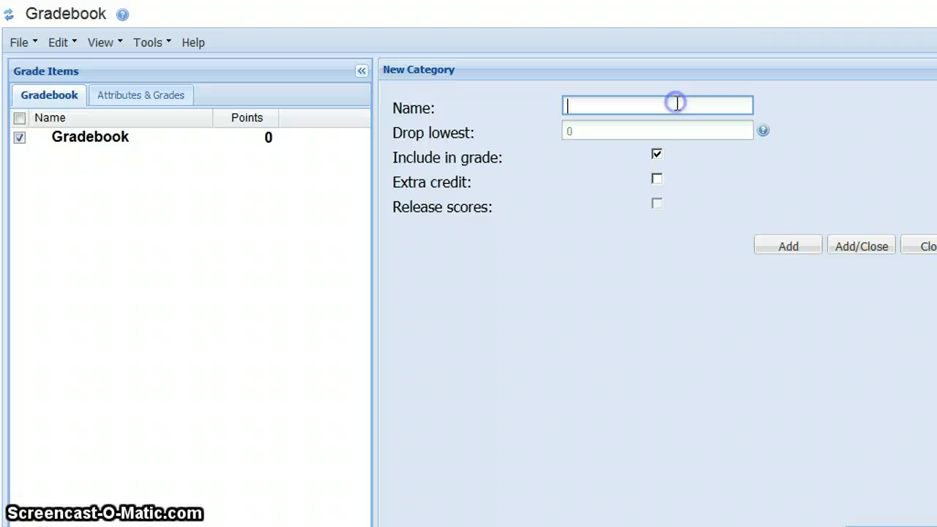
type("Quizzes")
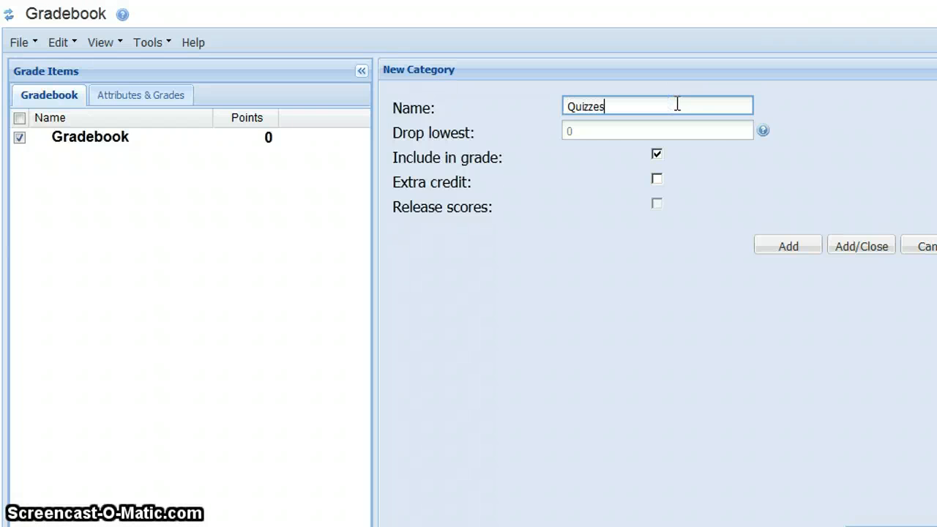
left_click(649, 120)
left_click(634, 131)
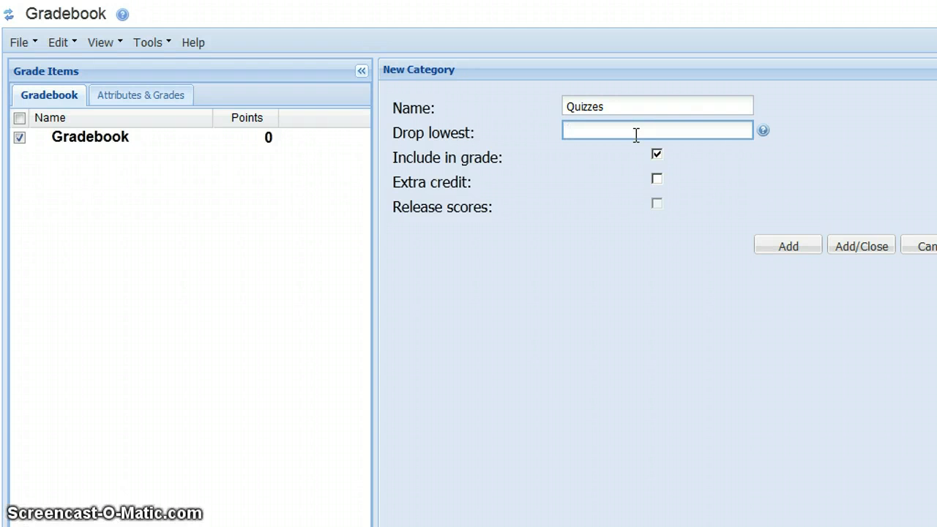
type("1")
left_click(853, 246)
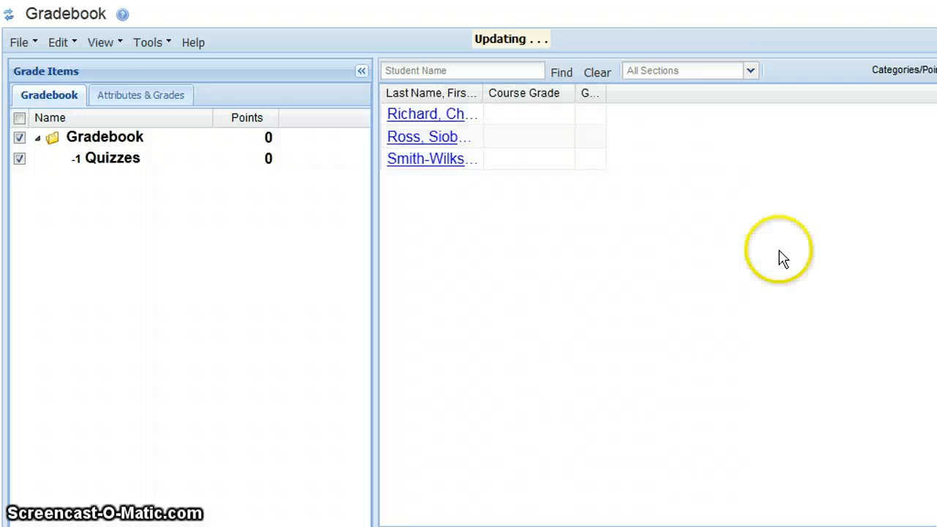
- Add a new category named Homework with the default settings
left_click(22, 43)
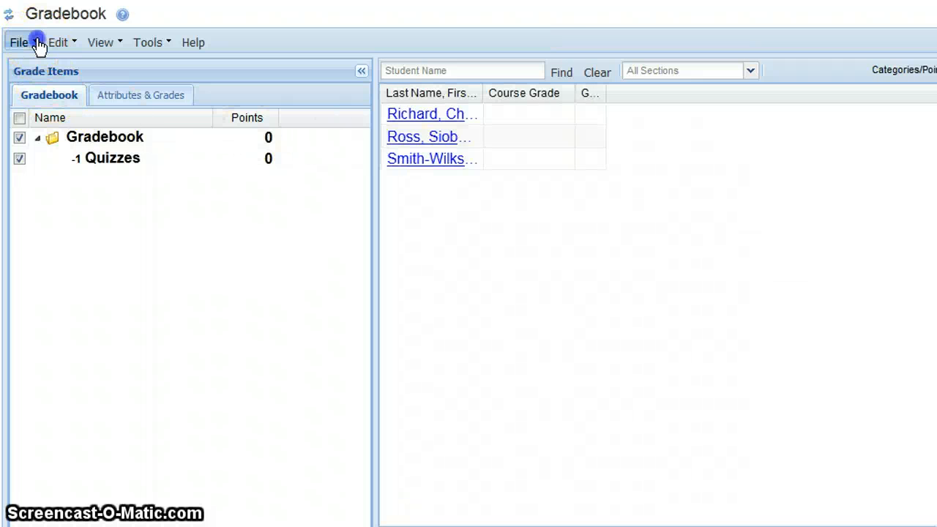
left_click(44, 63)
left_click(620, 105)
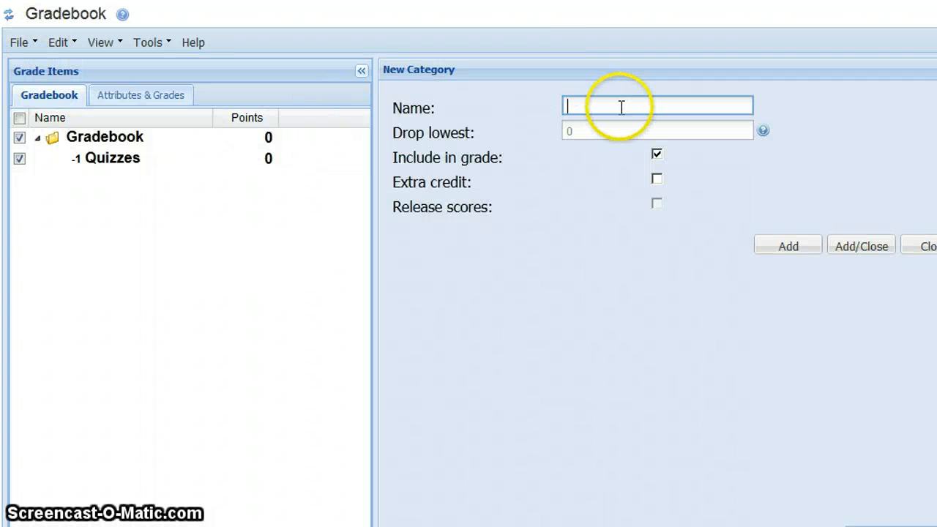
type("Homework")
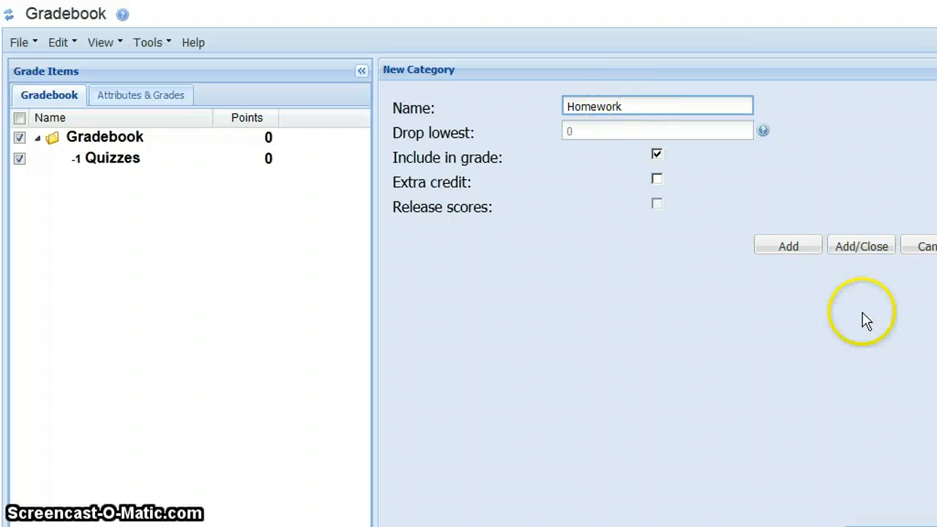
left_click(868, 247)
- Add a new category named Projects with the default settings
left_click(22, 43)
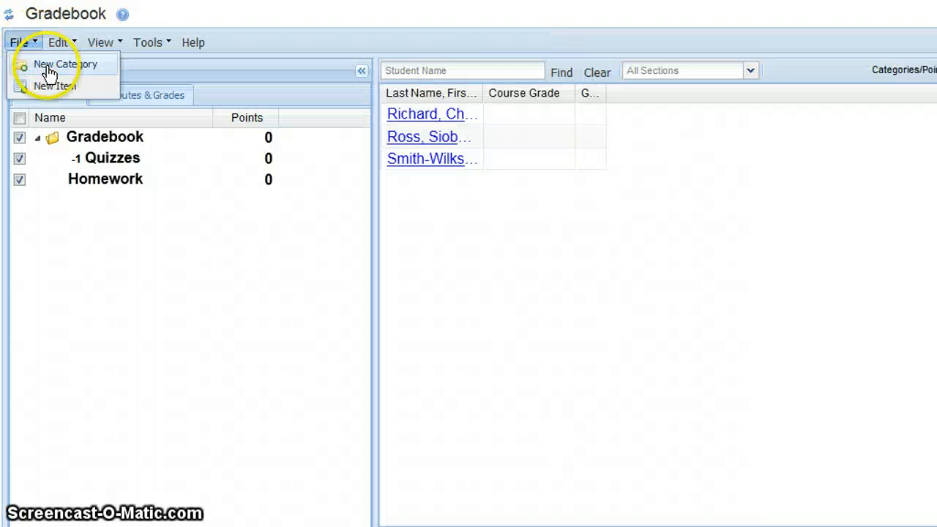
left_click(44, 63)
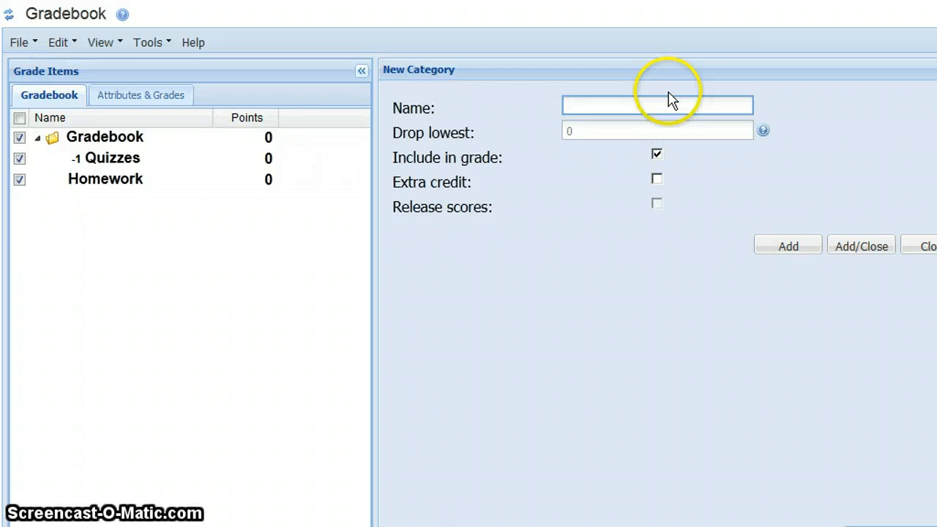
left_click(654, 100)
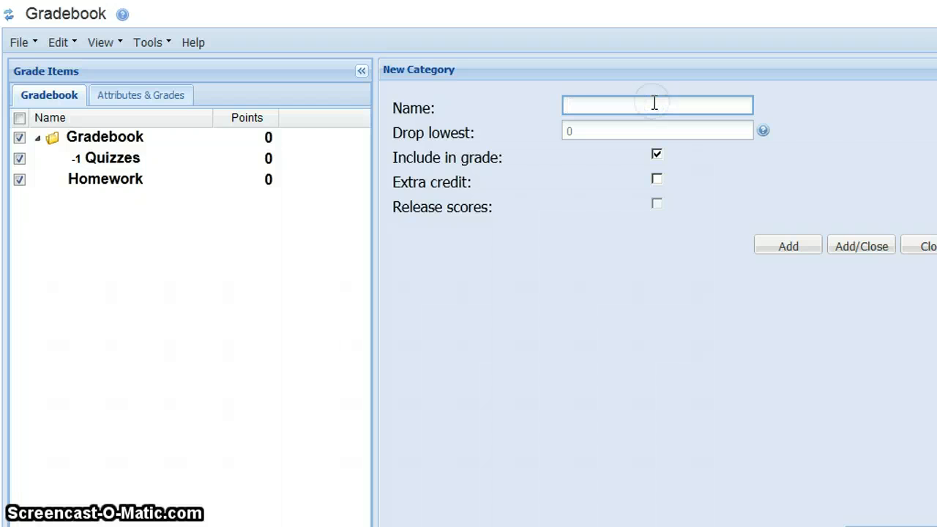
type("Projects")
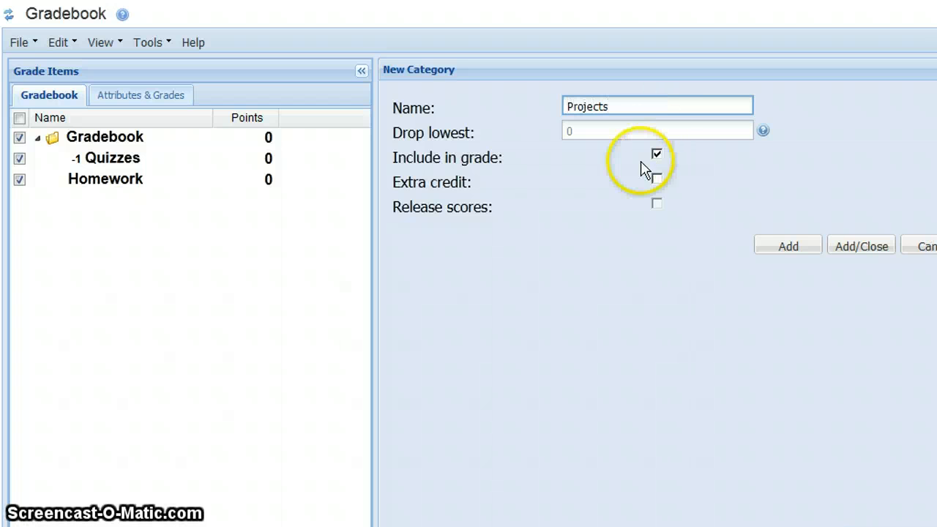
left_click(865, 248)
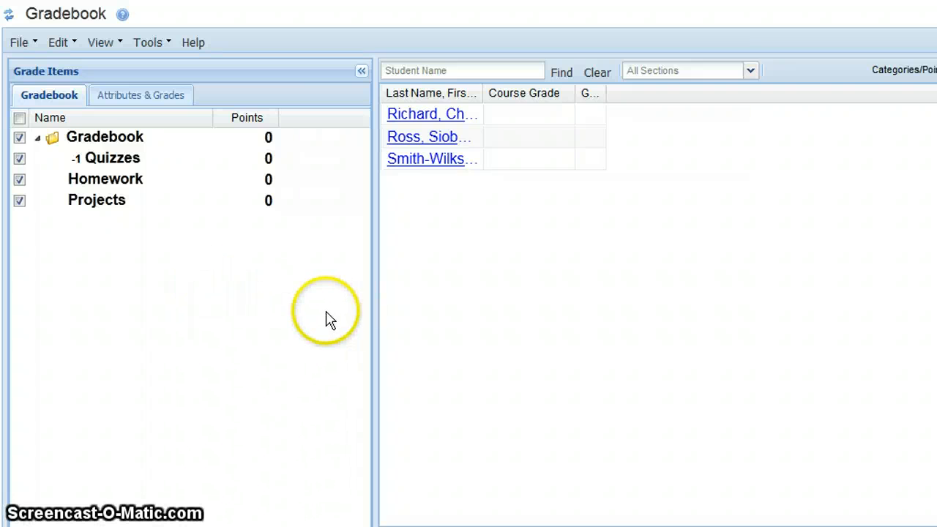
- Start a new grade item named Quiz 1 and assign it to the Quizzes category
left_click(37, 42)
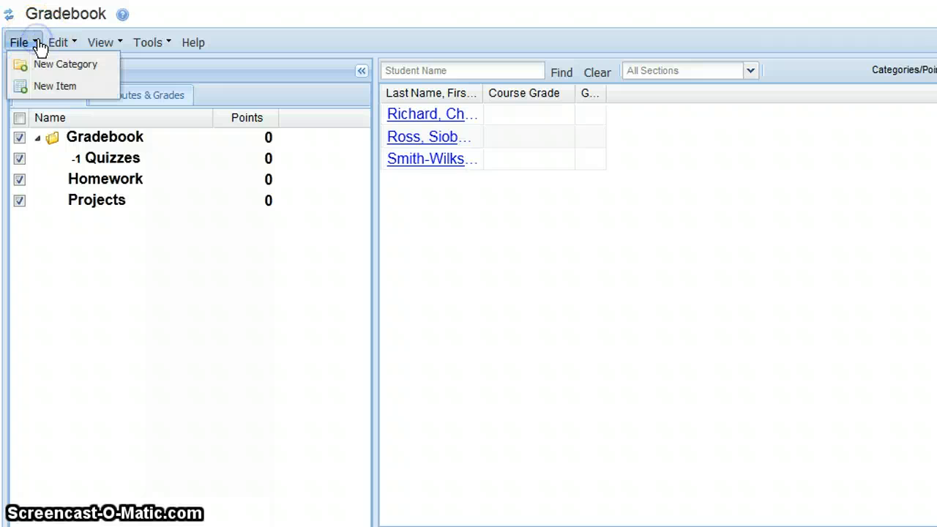
left_click(55, 86)
left_click(723, 105)
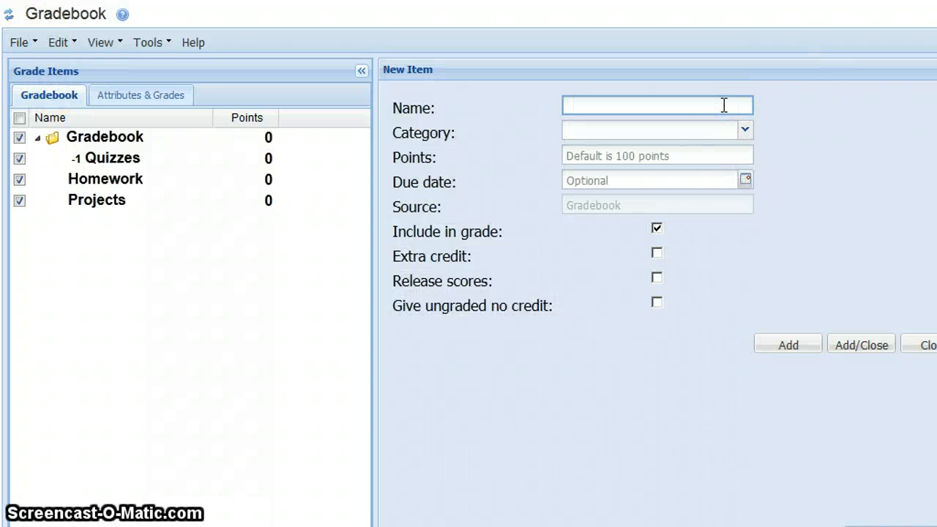
type("Quiz 1")
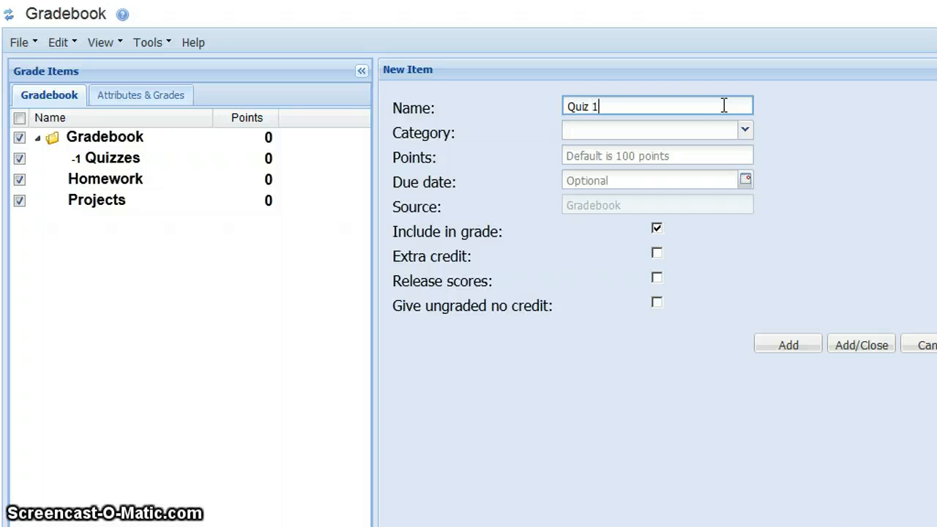
left_click(744, 130)
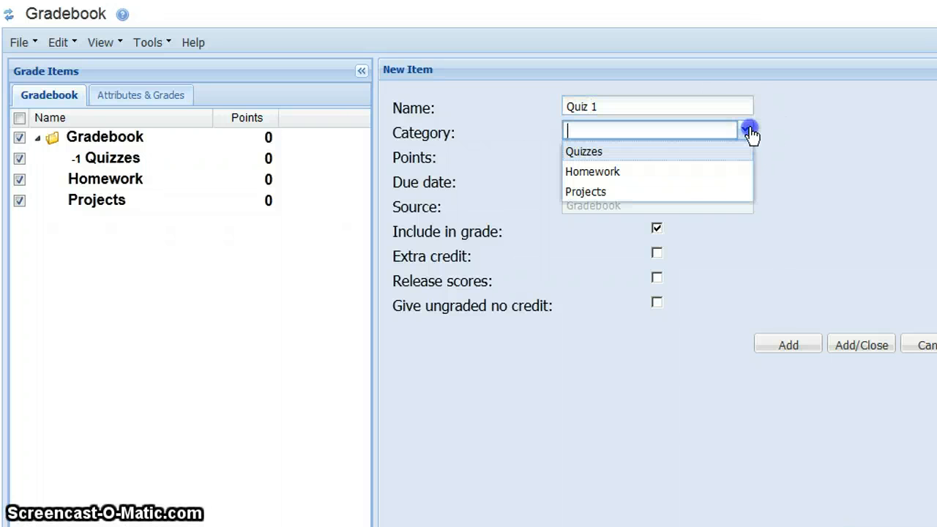
left_click(623, 154)
- Set Quiz 1 to 10 points, enable releasing its scores, and add the item to the gradebook
left_click(684, 154)
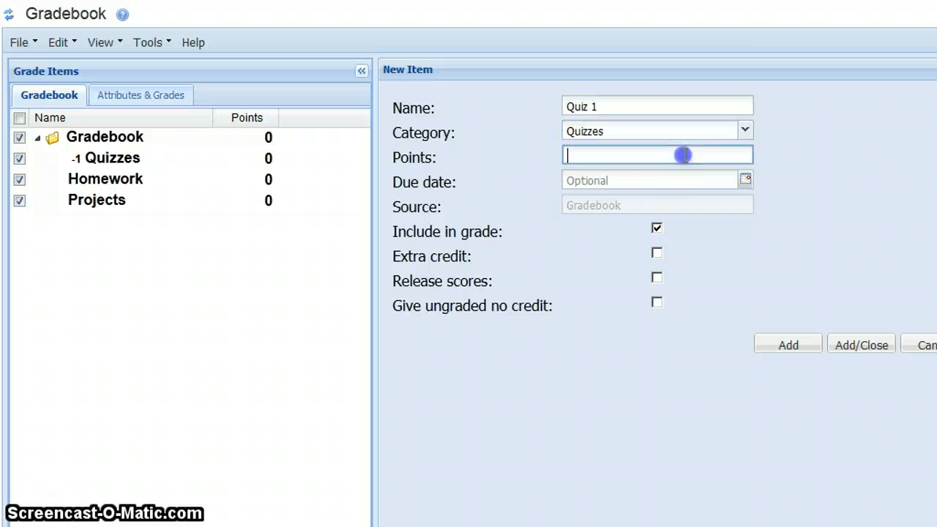
type("10")
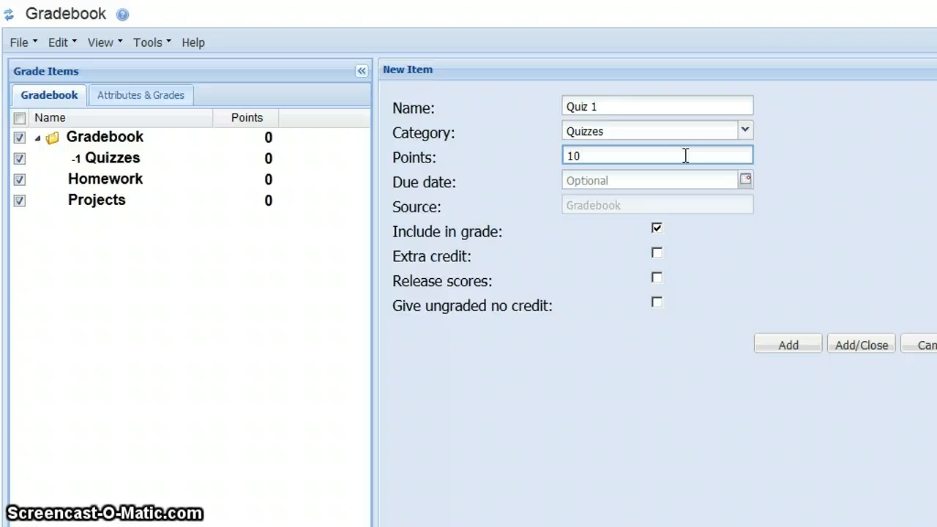
left_click(776, 157)
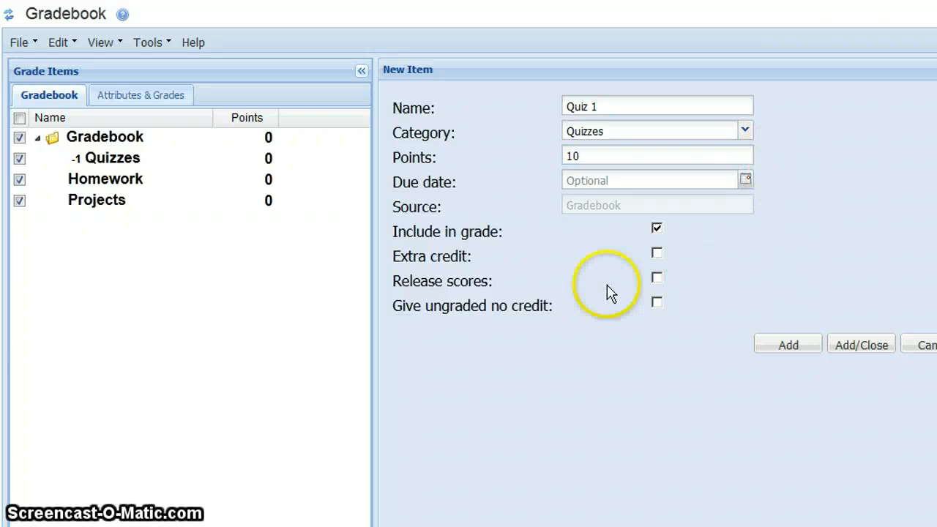
left_click(662, 277)
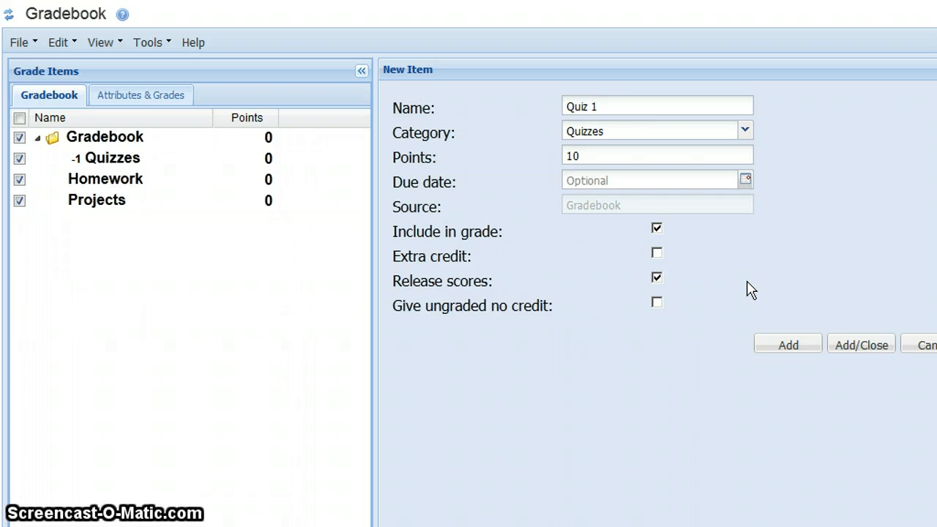
left_click(860, 347)
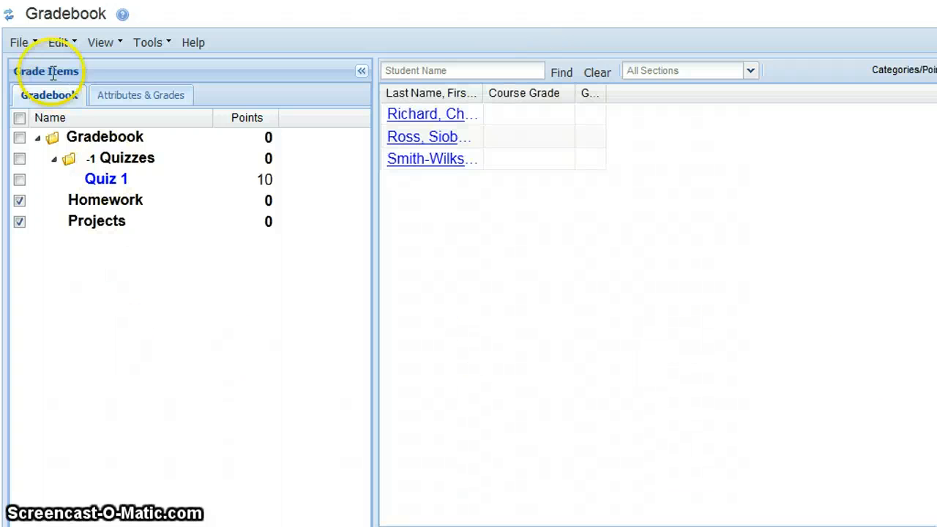
- Add a new grade item named Quiz 2 worth 10 points to the Quizzes category
left_click(37, 45)
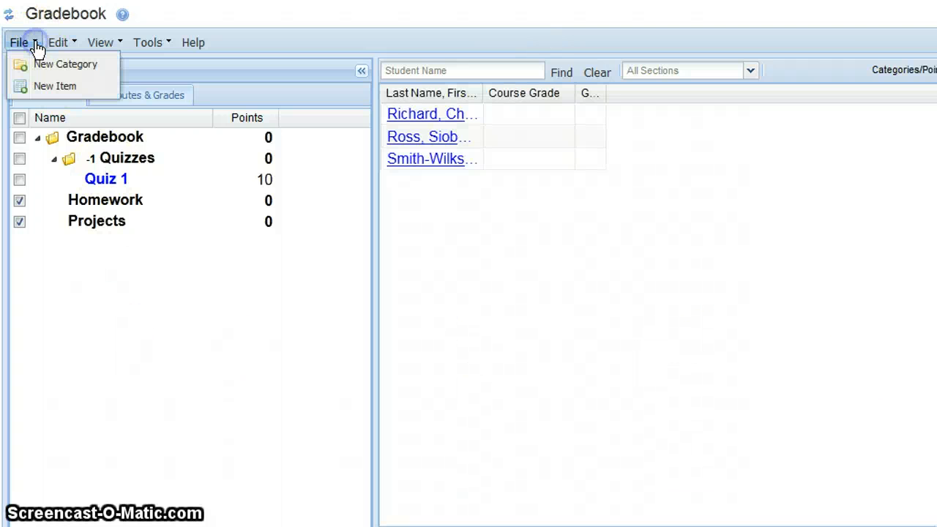
left_click(48, 87)
left_click(594, 107)
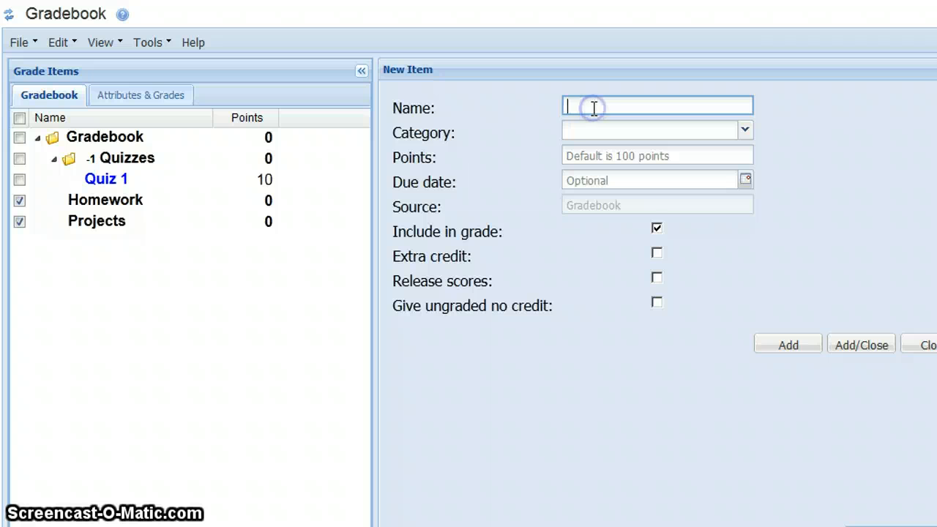
type("Quiz 2")
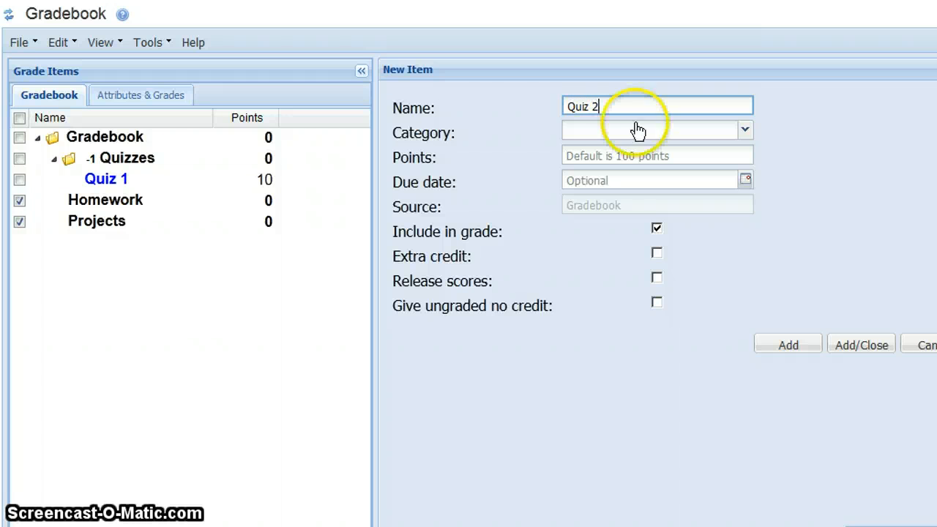
left_click(646, 132)
left_click(638, 151)
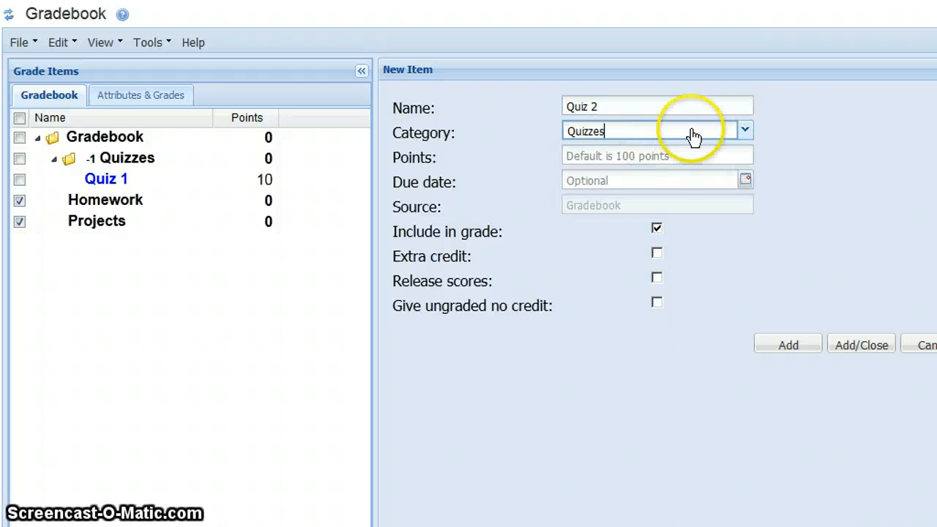
left_click(690, 152)
type("10")
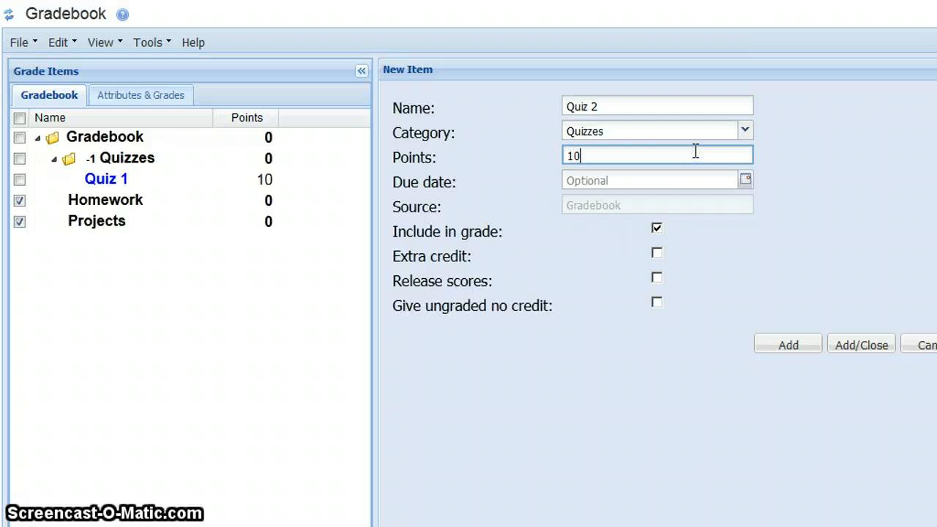
left_click(732, 297)
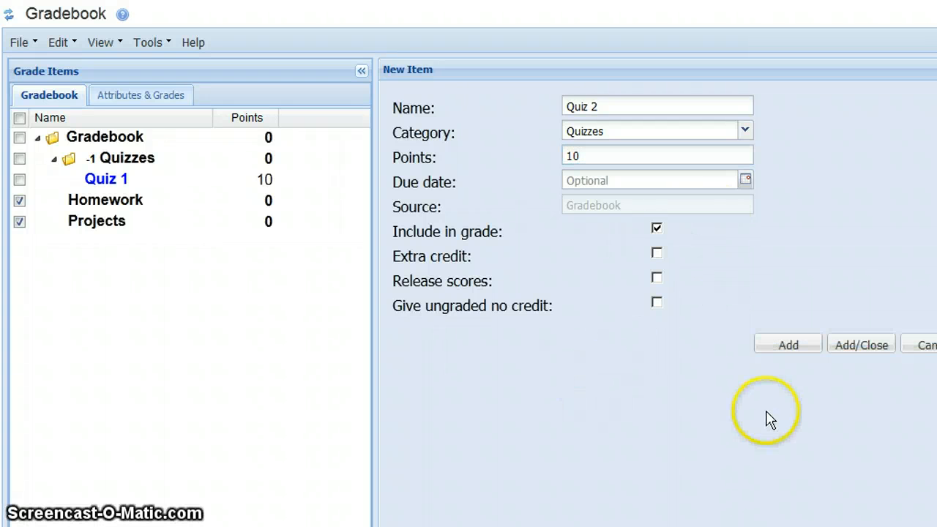
left_click(862, 353)
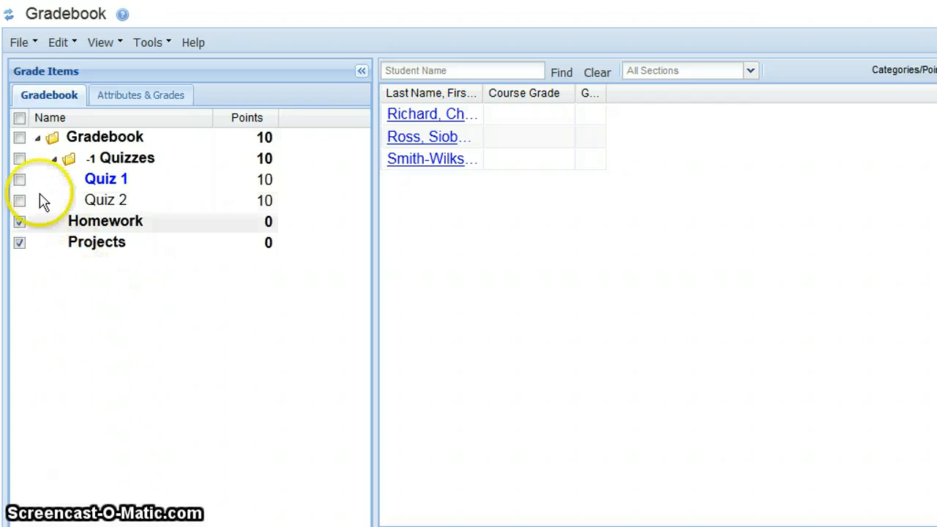
- Show the Quiz 1 column in the grade table and enter scores 8, 5 and 7 for the three students in order
left_click(20, 179)
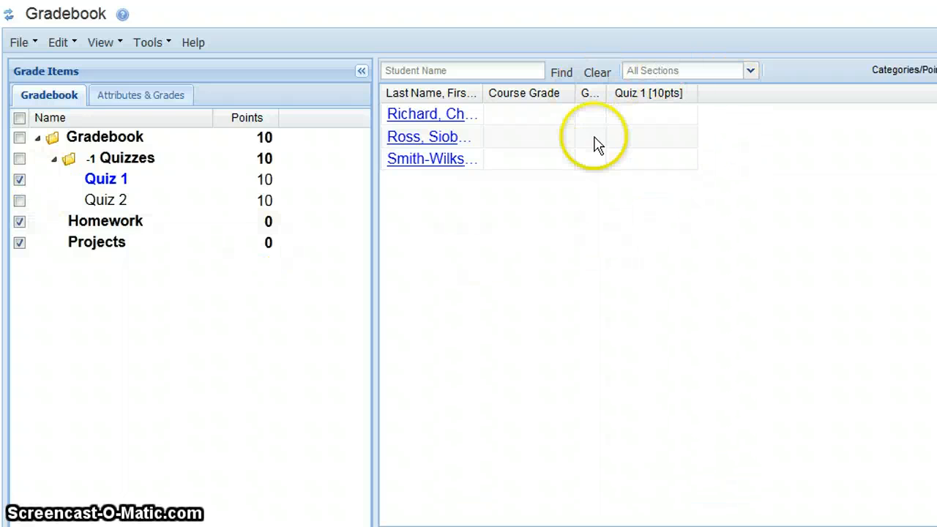
left_click(642, 117)
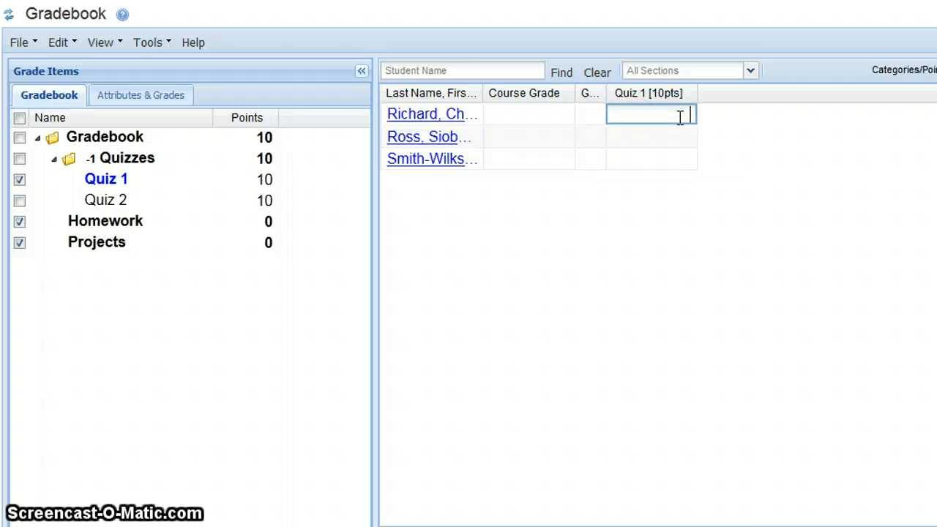
type("8")
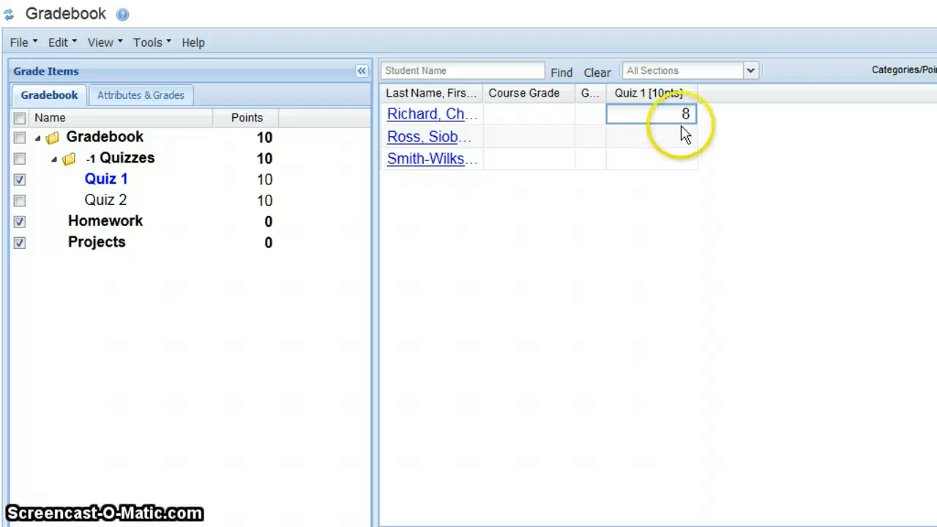
left_click(681, 136)
type("5")
left_click(672, 159)
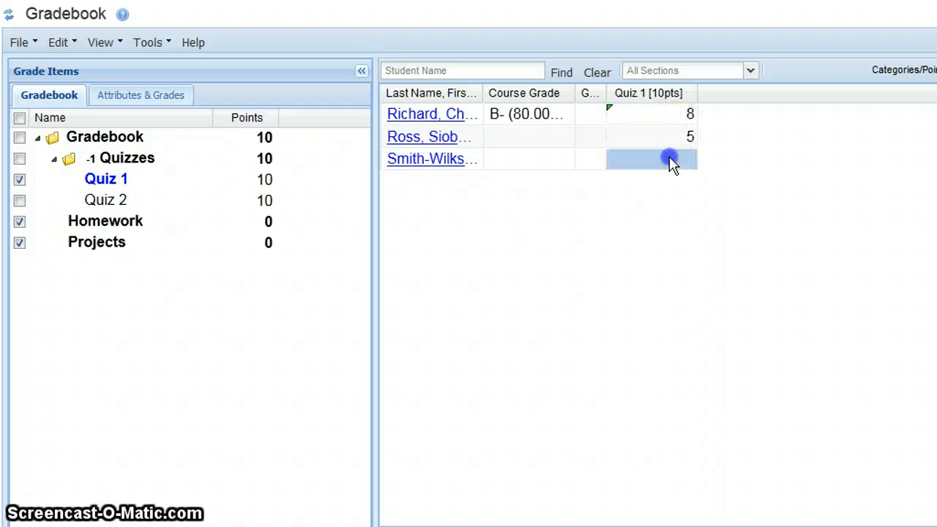
type("7")
left_click(671, 230)
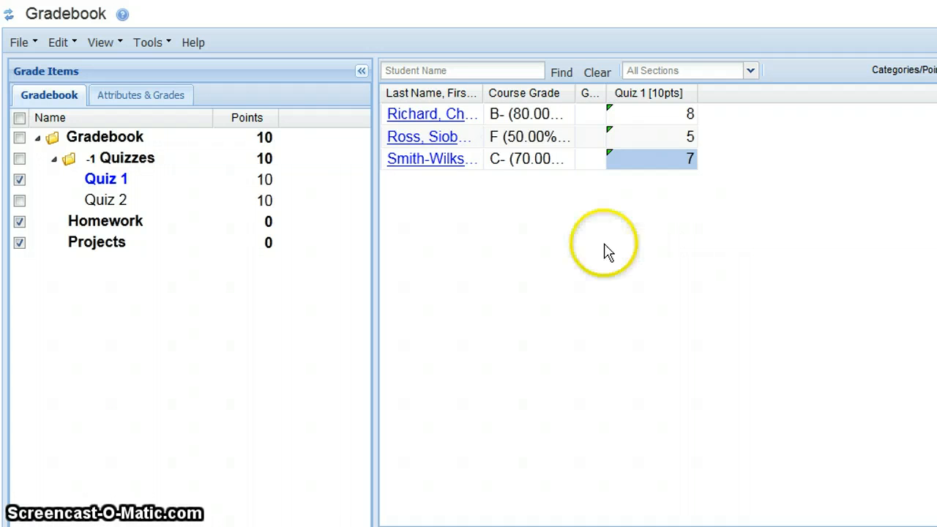
- Show the Quiz 2 column in the grade table and enter scores 7, 7 and 8 for the three students in order
left_click(20, 201)
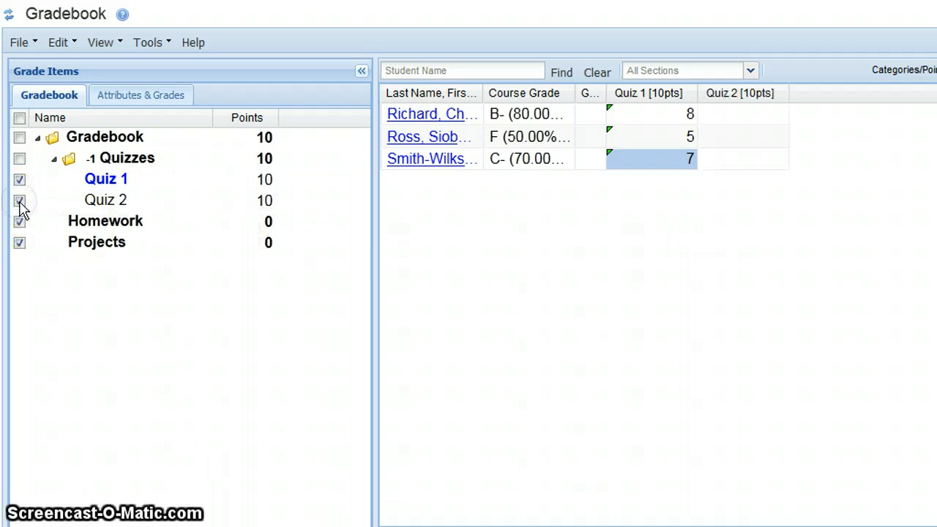
left_click(776, 119)
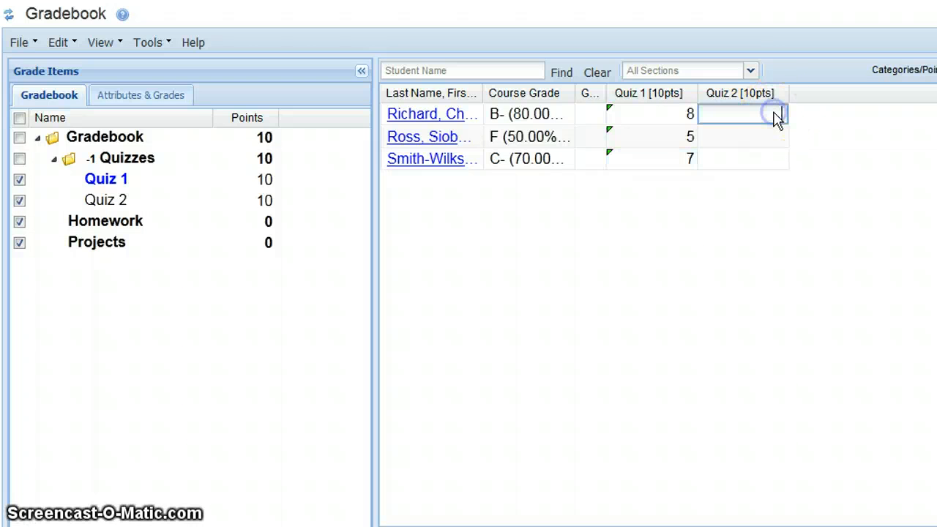
type("7")
left_click(777, 139)
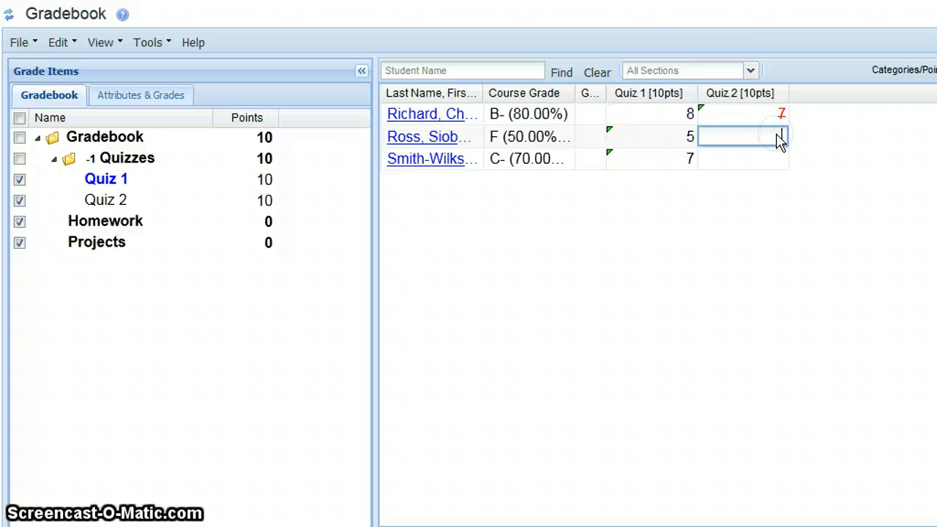
type("7")
left_click(761, 167)
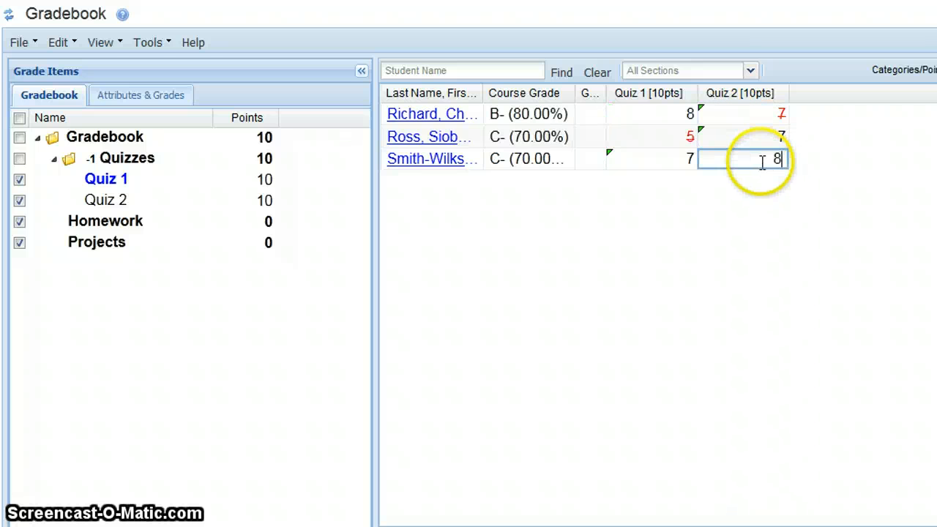
left_click(743, 219)
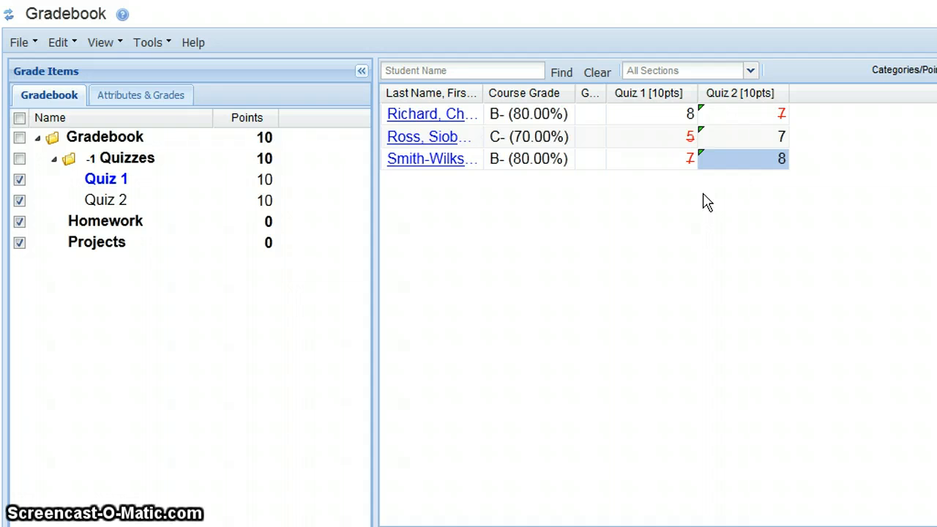
- Hide the Quiz 1 column from the grade table and show it again
left_click(19, 180)
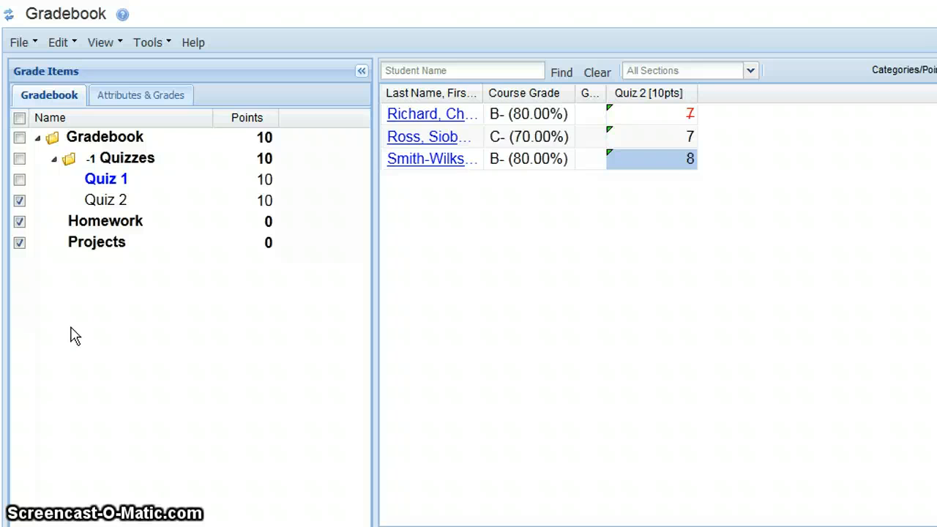
left_click(69, 329)
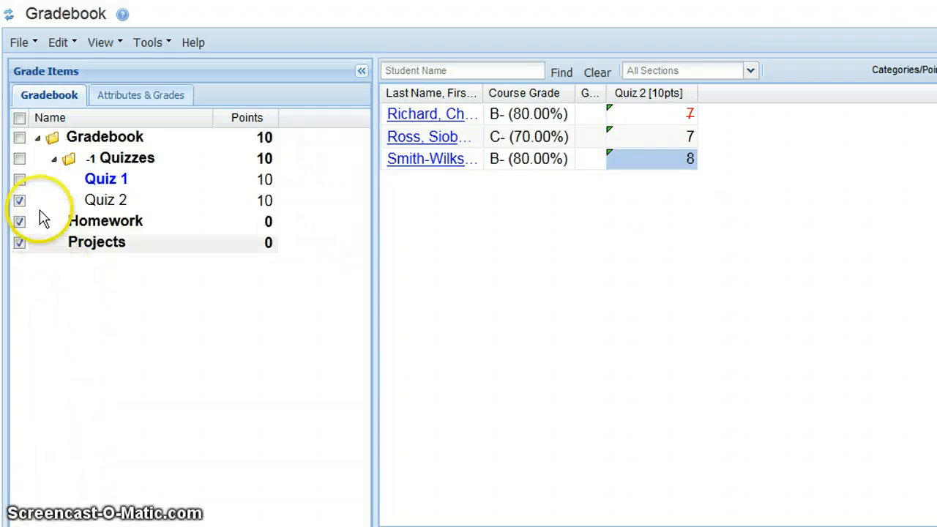
left_click(19, 181)
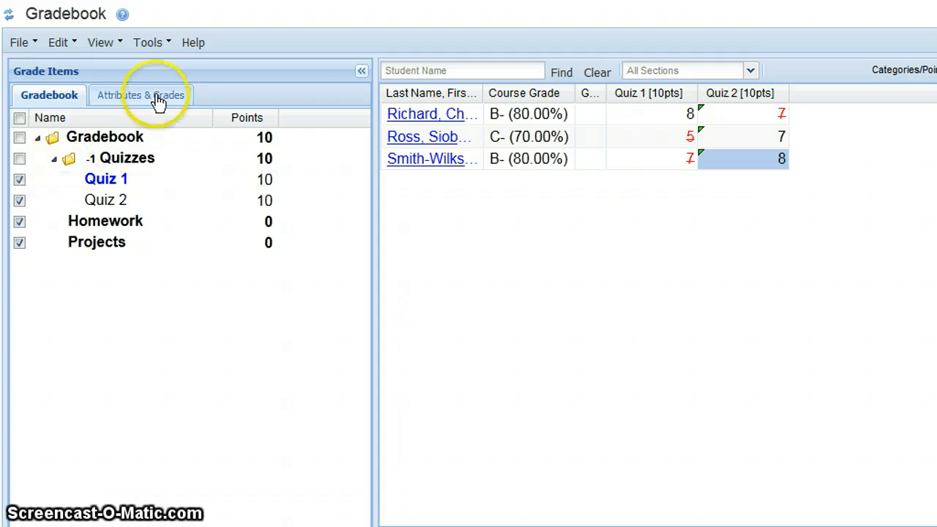
left_click(166, 44)
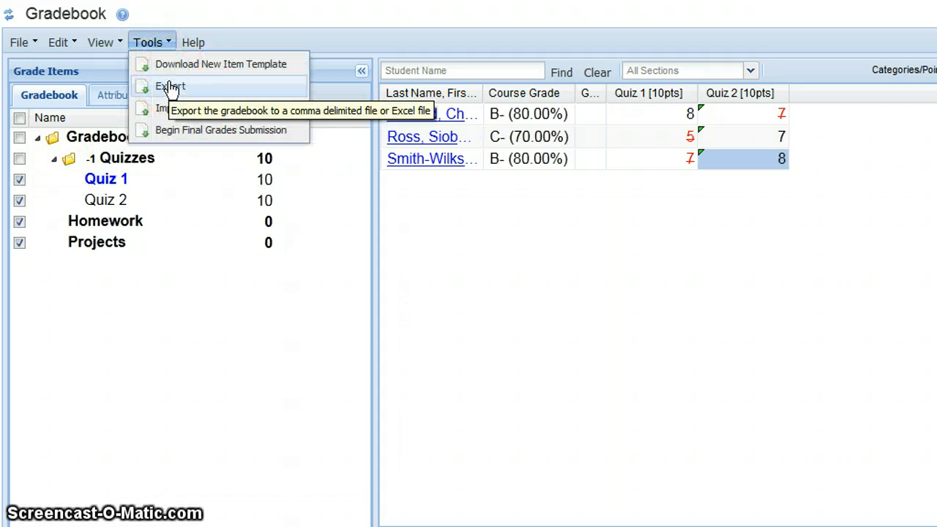
left_click(167, 45)
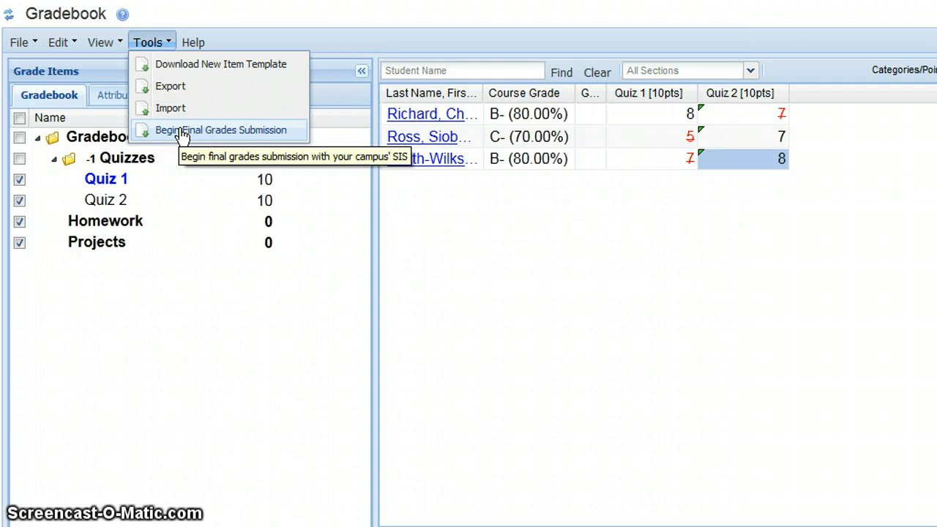
left_click(181, 358)
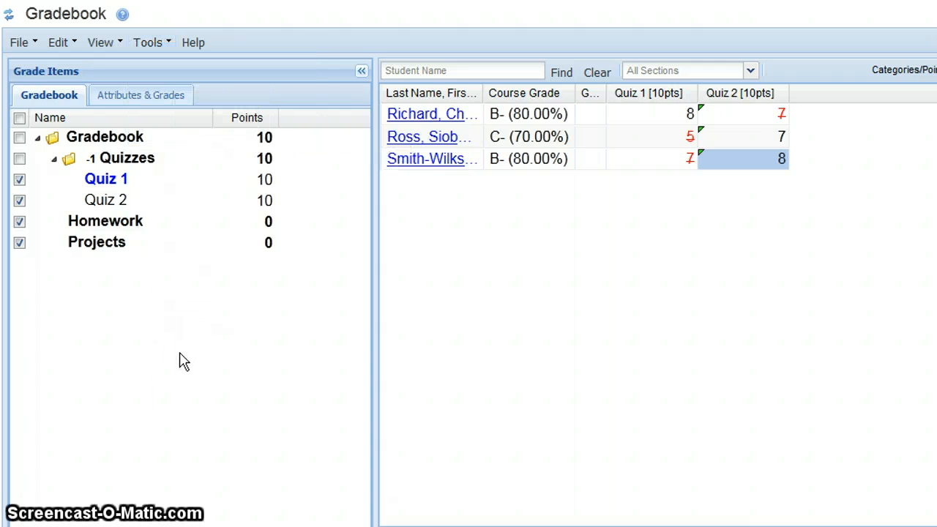
left_click(161, 339)
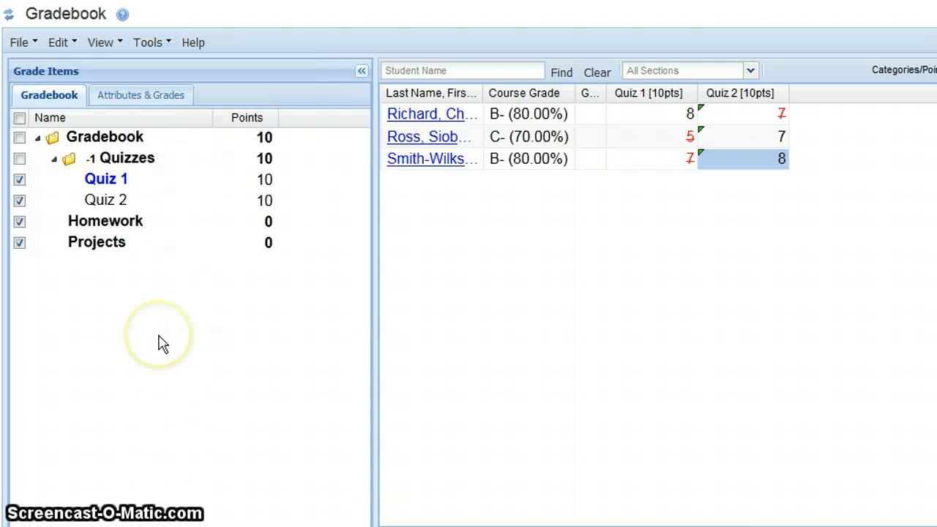
left_click(162, 343)
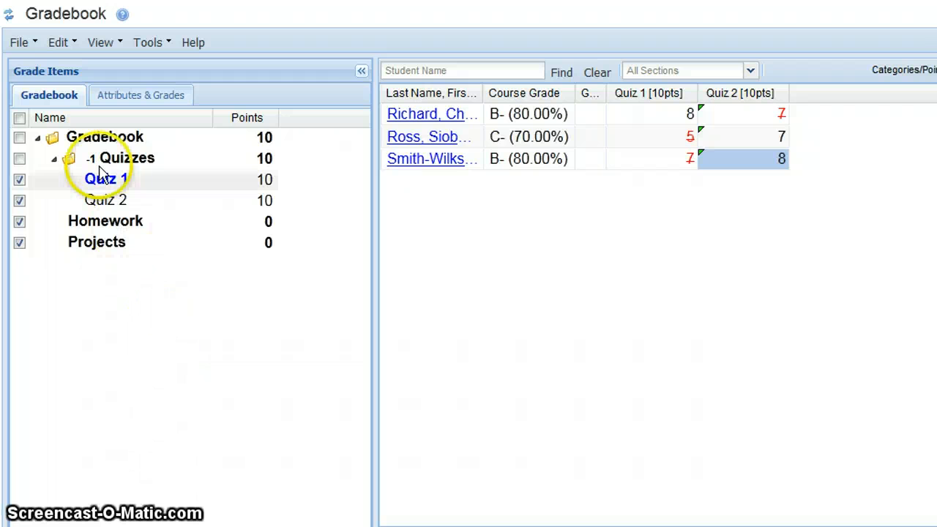
- Review the gradebook settings, including what is displayed to students, and save and close them
left_click(73, 47)
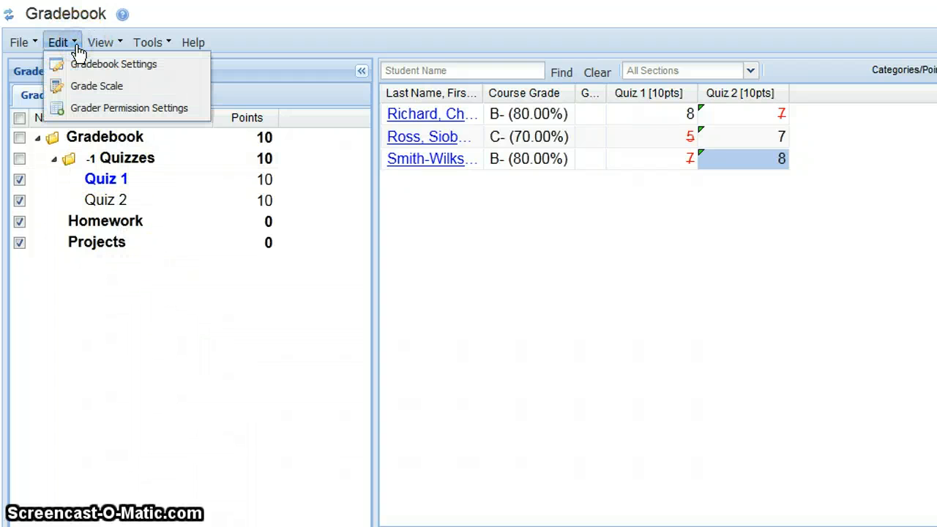
left_click(80, 67)
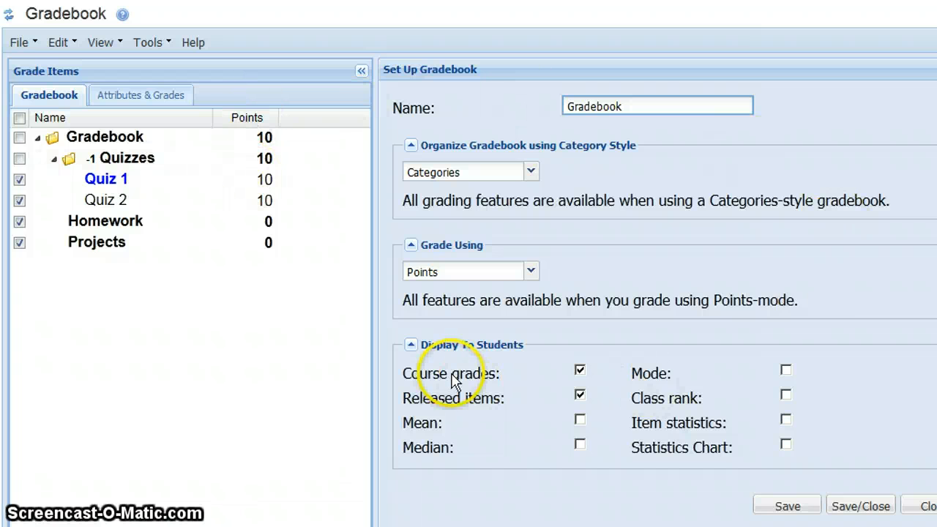
left_click(856, 505)
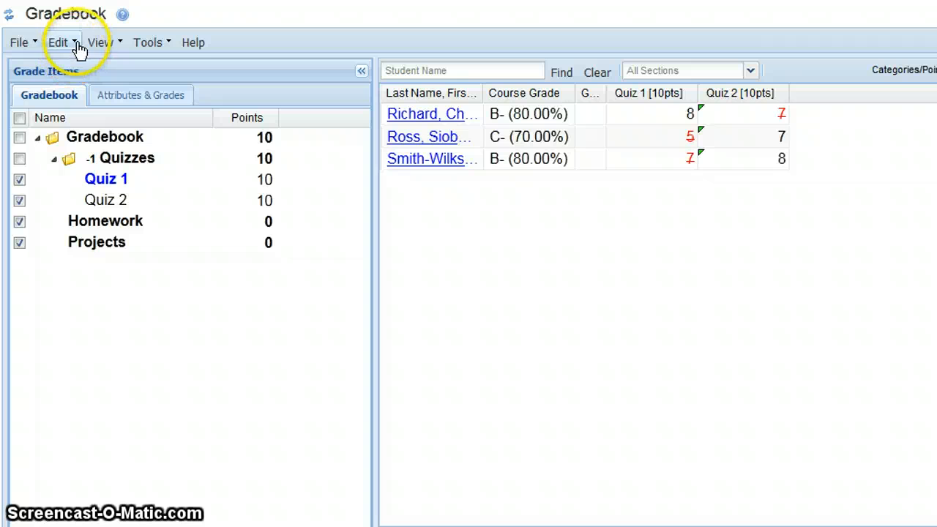
- Set the lower limit of letter grade A to 93 in the grade scale and close the scale
left_click(76, 44)
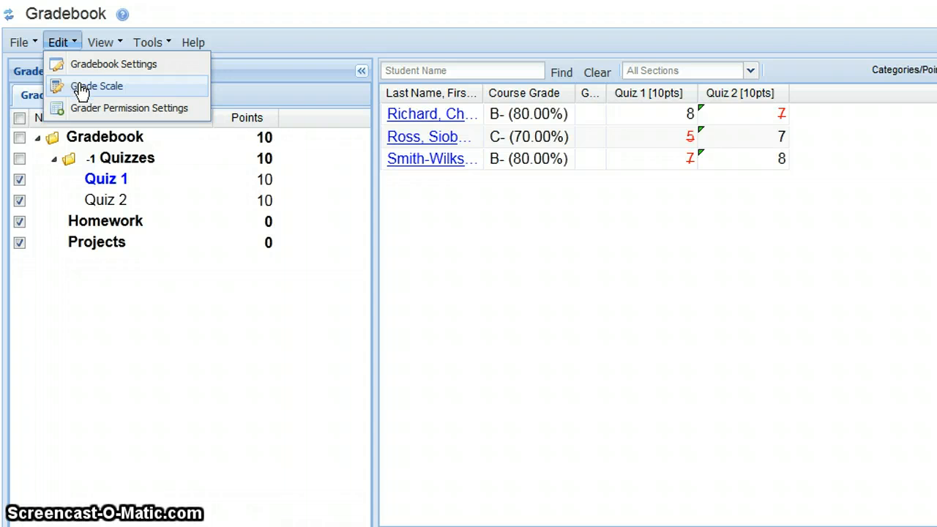
left_click(80, 87)
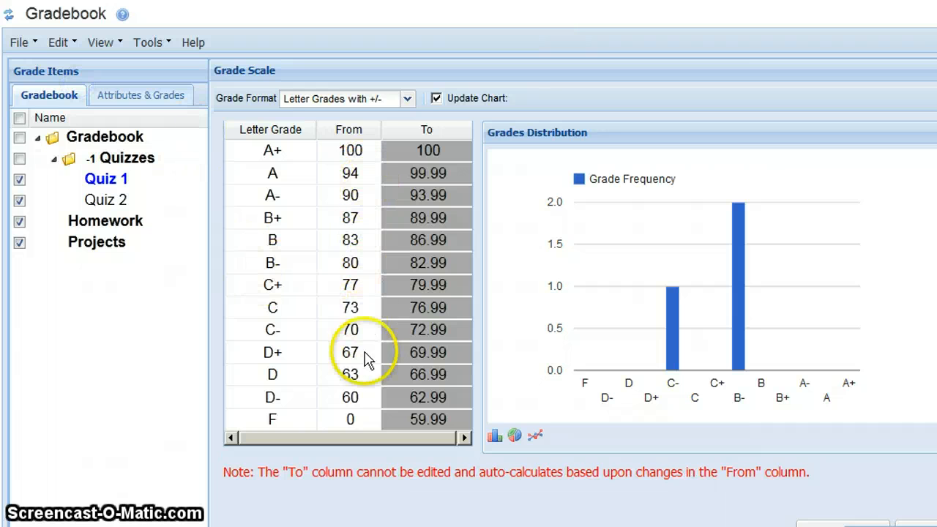
left_click(359, 176)
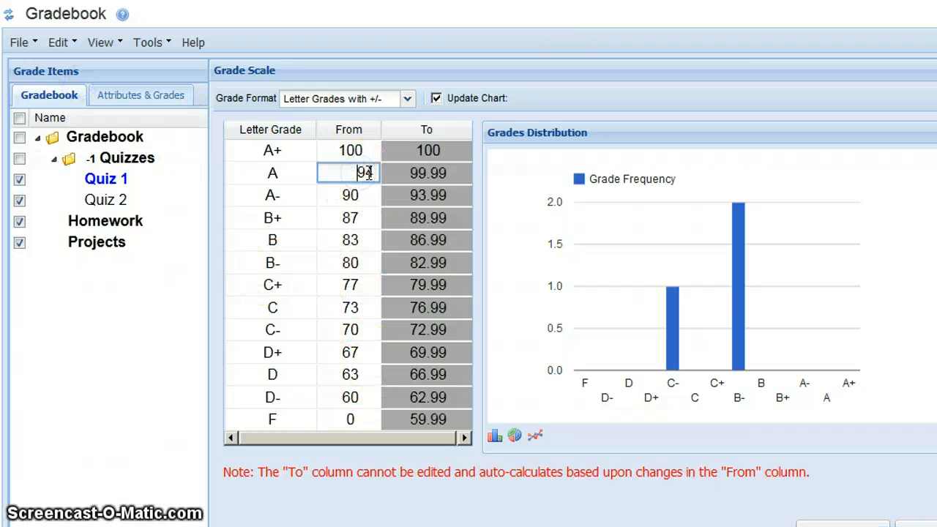
left_click_drag(365, 174, 373, 173)
type("3")
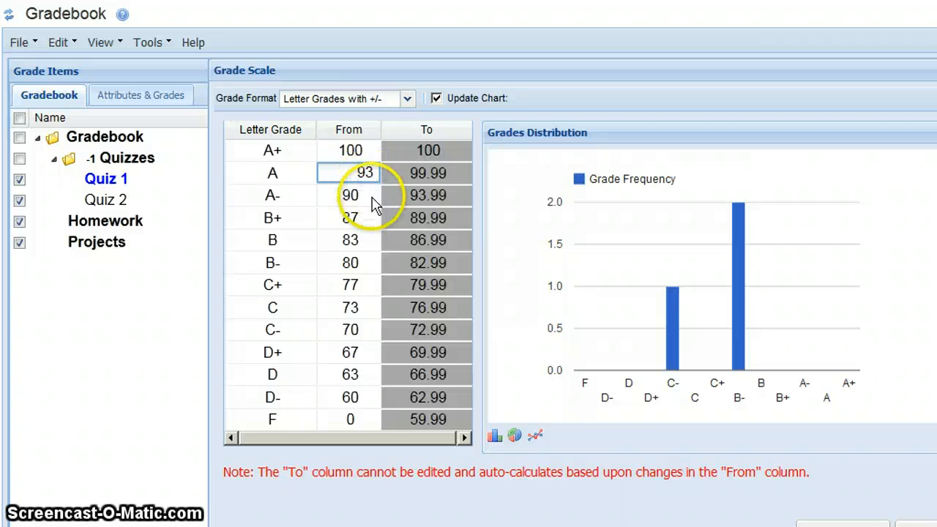
left_click(372, 199)
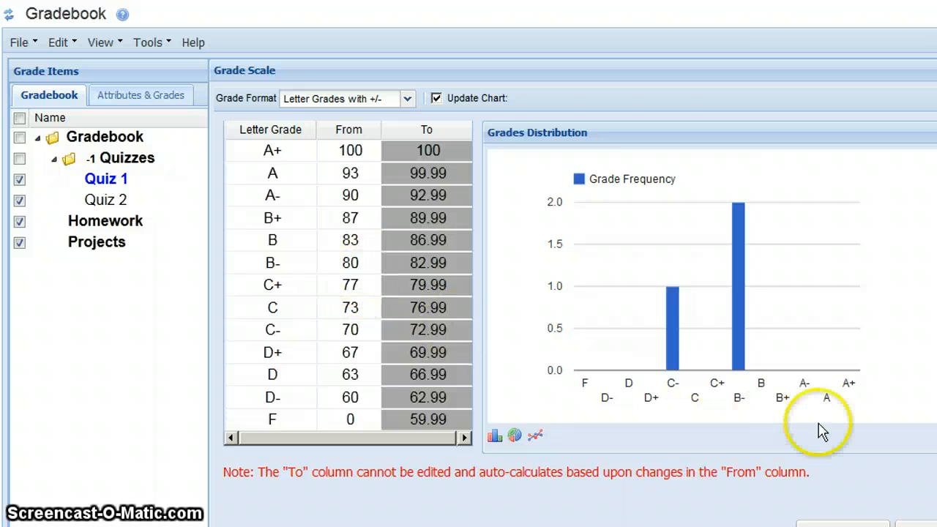
scroll(816, 424, "down", 1)
left_click(919, 446)
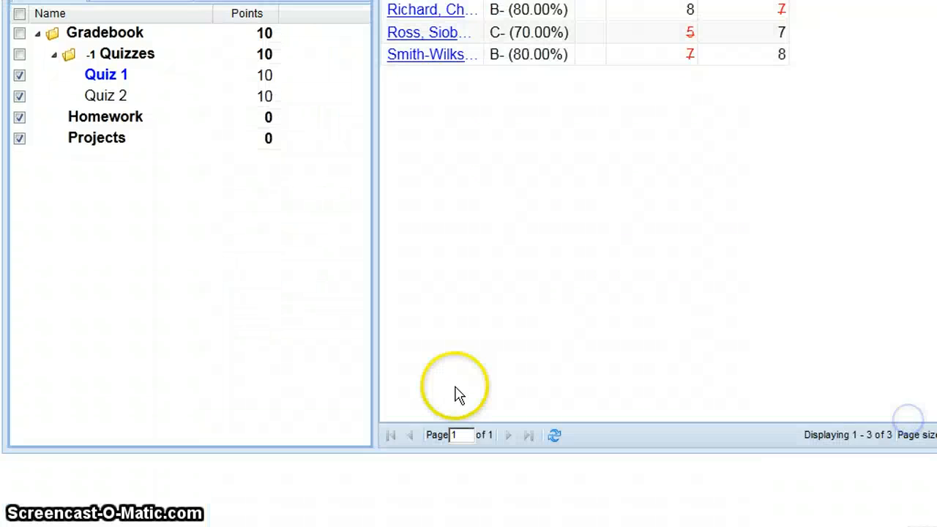
scroll(262, 351, "up", 2)
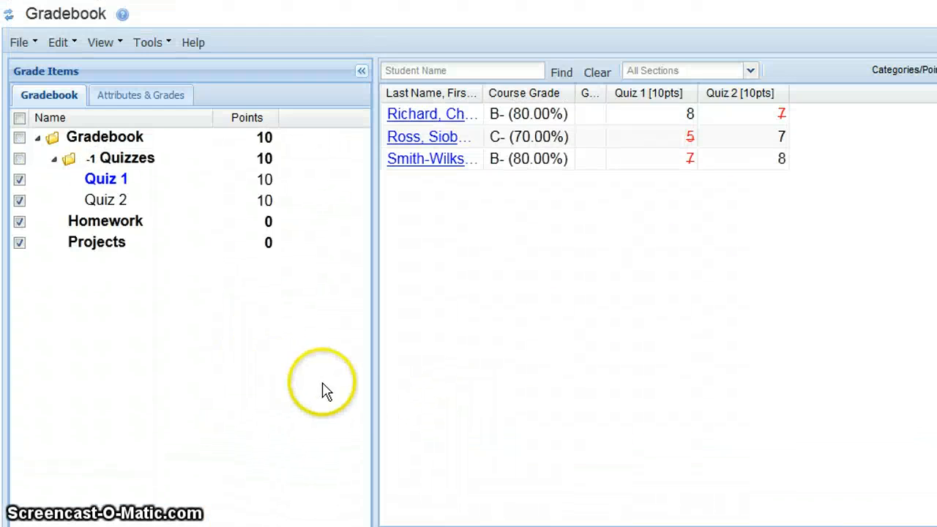